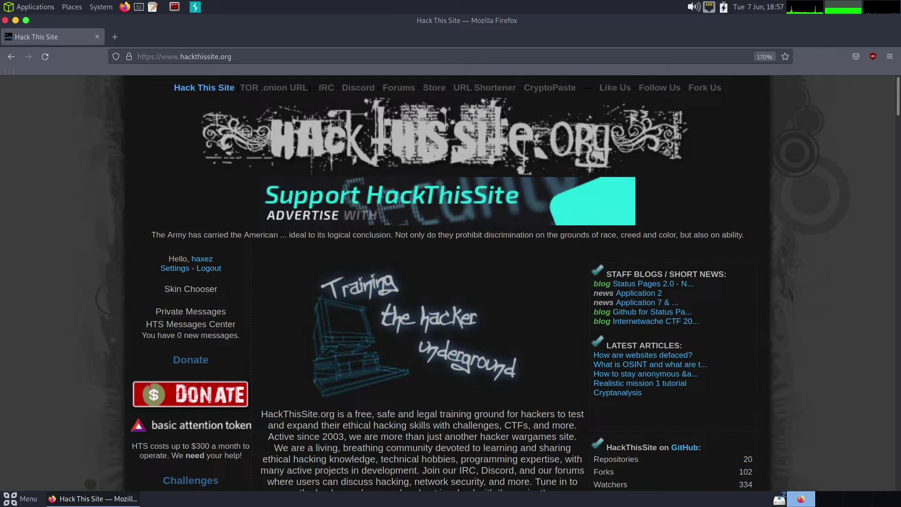
Open the 'Sucky Sysadmin' mission from the Extended Basic challenge list.
{"action": "scroll", "coordinate": [254, 334], "scroll_direction": "down", "scroll_amount": 10}
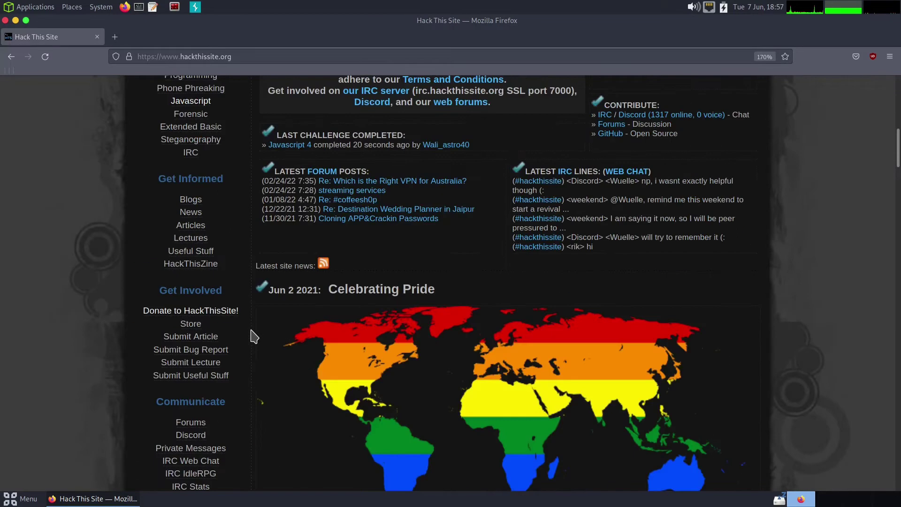
{"action": "scroll", "coordinate": [195, 305], "scroll_direction": "up", "scroll_amount": 3}
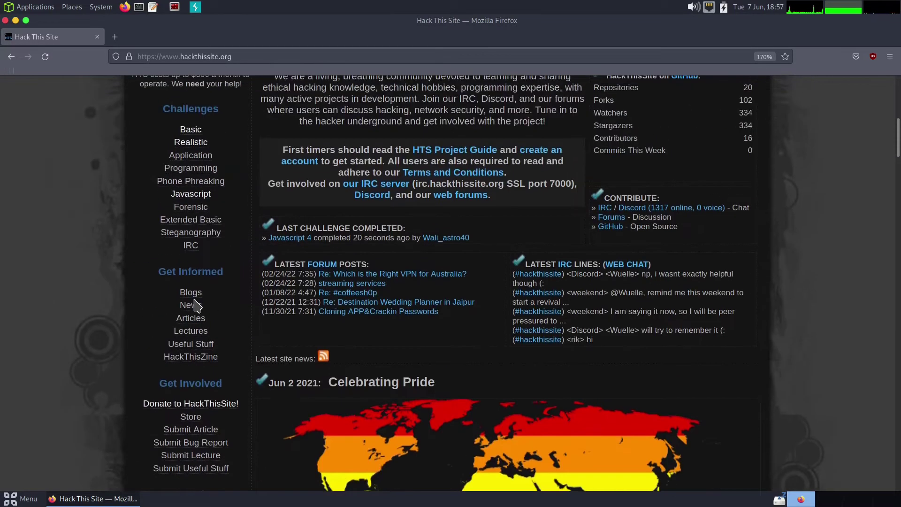
{"action": "left_click", "coordinate": [192, 222]}
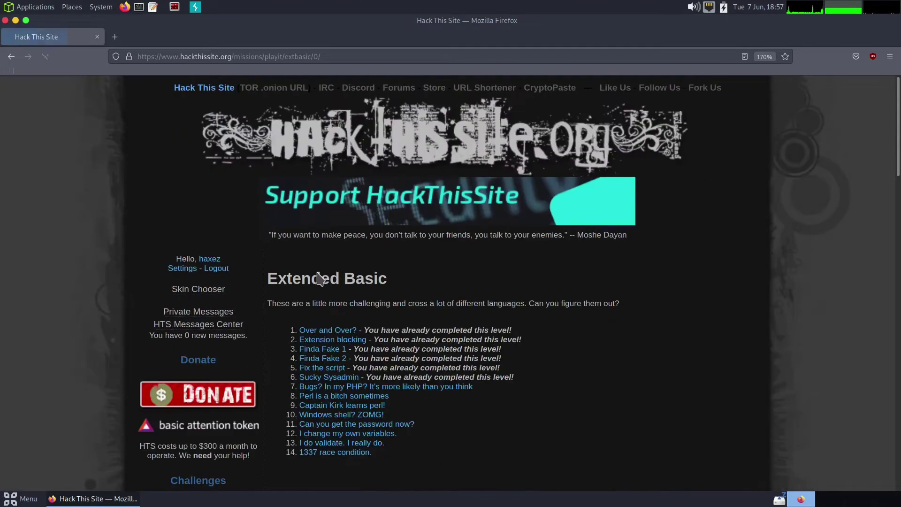
{"action": "left_click", "coordinate": [319, 383]}
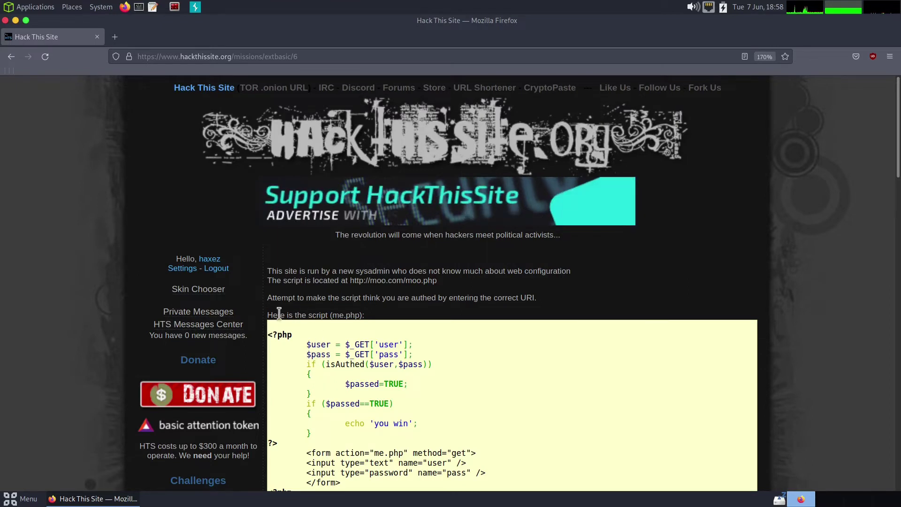
Highlight the me.php script, including its opening php tag, and focus the empty answer box.
{"action": "left_click_drag", "start_coordinate": [267, 316], "coordinate": [360, 315]}
{"action": "left_click", "coordinate": [337, 315]}
{"action": "scroll", "coordinate": [317, 360], "scroll_direction": "down", "scroll_amount": 3}
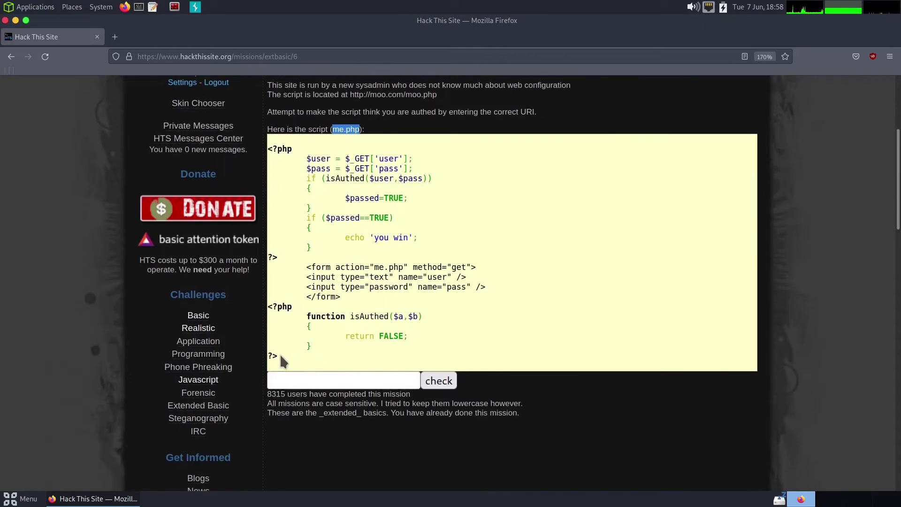
{"action": "left_click_drag", "start_coordinate": [280, 355], "coordinate": [277, 148]}
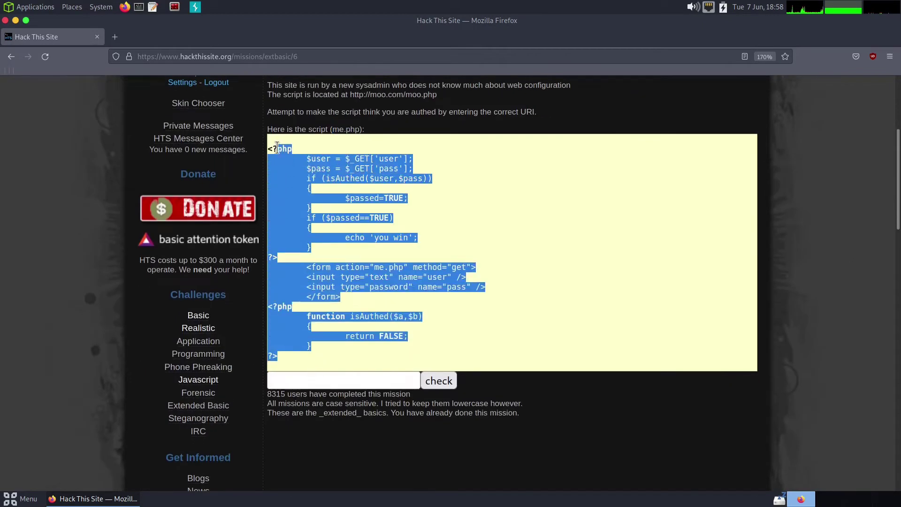
{"action": "left_click", "coordinate": [303, 383]}
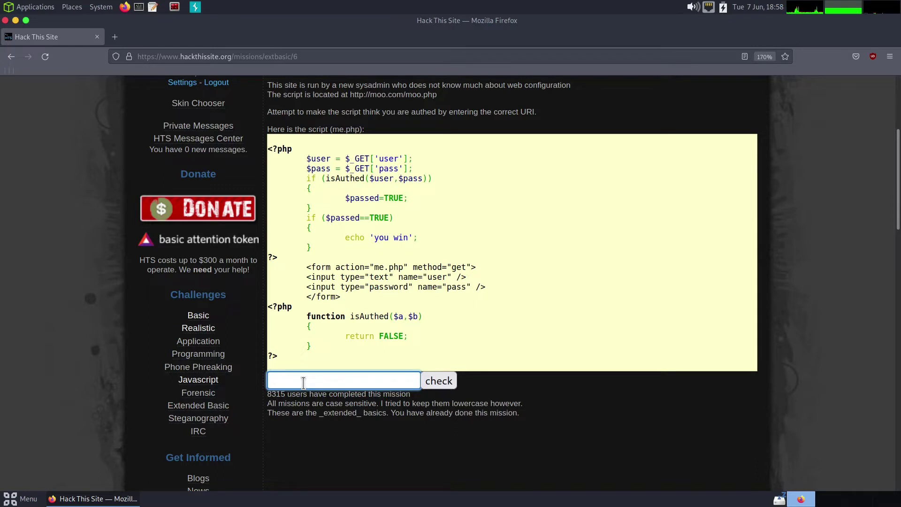
{"action": "left_click_drag", "start_coordinate": [301, 152], "coordinate": [269, 146]}
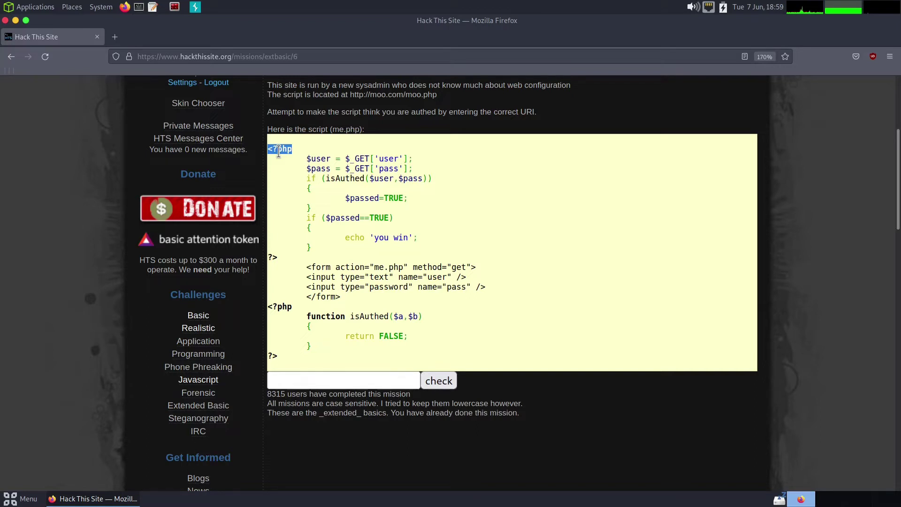
{"action": "left_click_drag", "start_coordinate": [293, 150], "coordinate": [272, 149]}
{"action": "left_click_drag", "start_coordinate": [280, 358], "coordinate": [268, 356]}
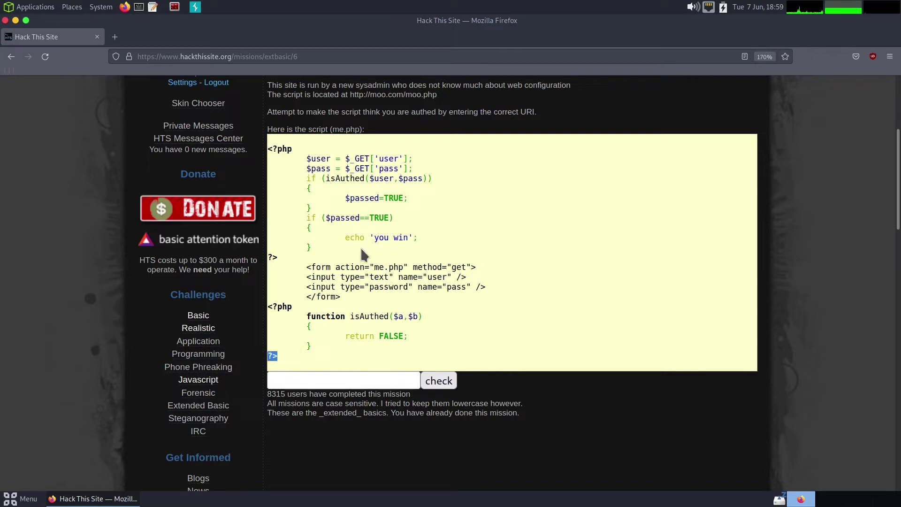
{"action": "left_click_drag", "start_coordinate": [277, 257], "coordinate": [267, 257]}
{"action": "left_click_drag", "start_coordinate": [283, 361], "coordinate": [272, 301]}
{"action": "left_click_drag", "start_coordinate": [273, 257], "coordinate": [268, 148]}
{"action": "left_click_drag", "start_coordinate": [293, 269], "coordinate": [376, 302]}
{"action": "left_click", "coordinate": [435, 251]}
{"action": "left_click_drag", "start_coordinate": [306, 158], "coordinate": [416, 162]}
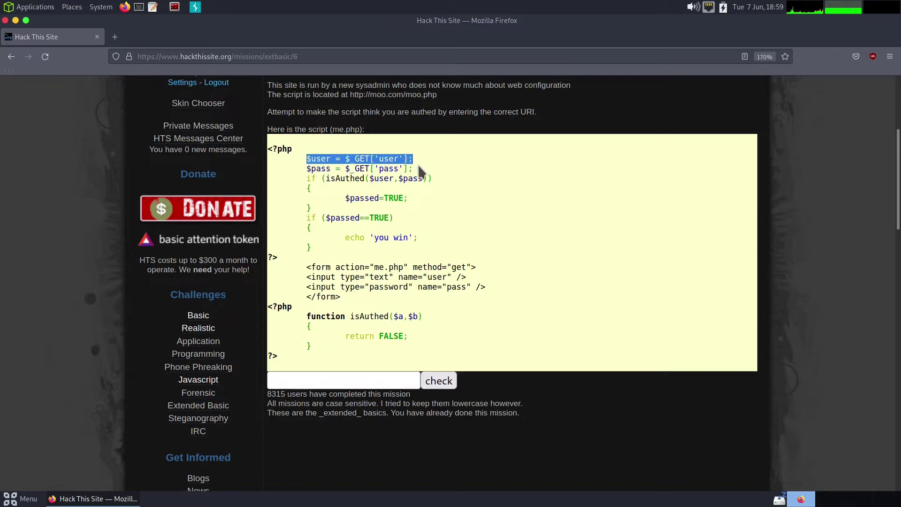
{"action": "left_click", "coordinate": [380, 163]}
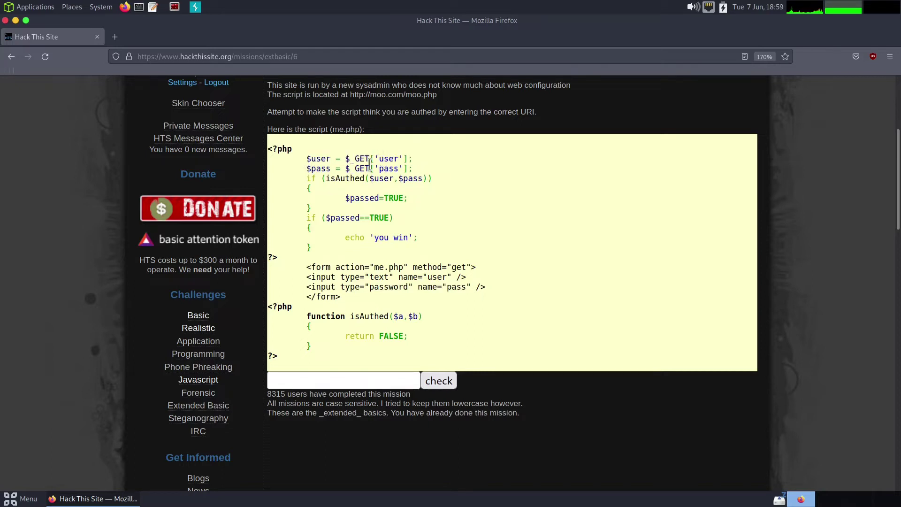
{"action": "left_click_drag", "start_coordinate": [379, 158], "coordinate": [413, 159]}
{"action": "left_click_drag", "start_coordinate": [331, 158], "coordinate": [306, 159]}
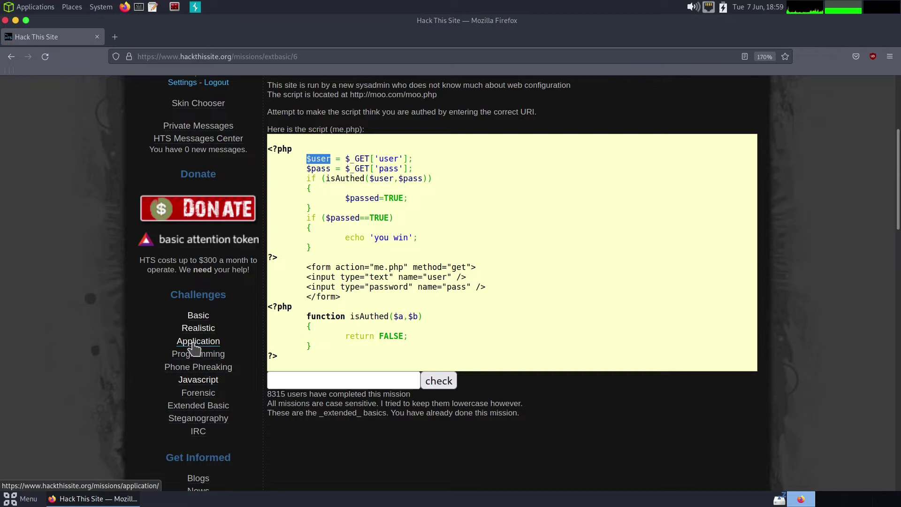
{"action": "left_click_drag", "start_coordinate": [402, 159], "coordinate": [307, 161]}
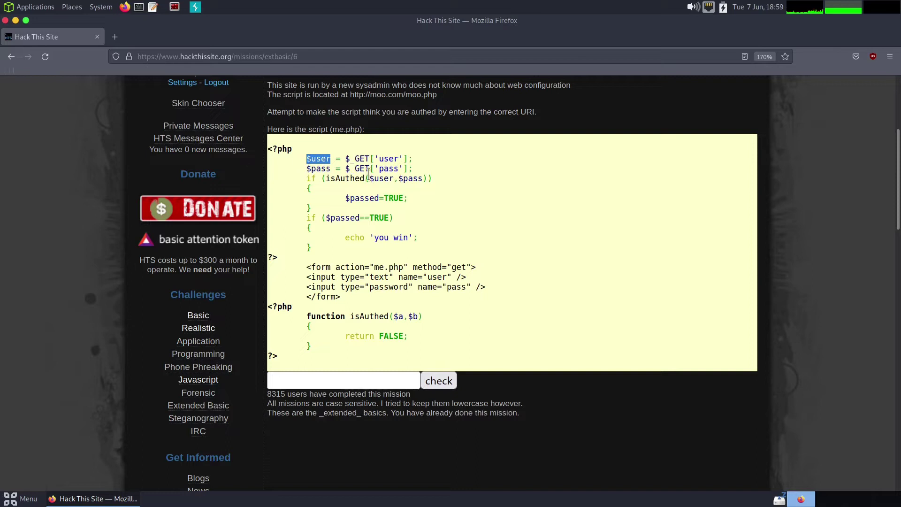
{"action": "left_click_drag", "start_coordinate": [413, 168], "coordinate": [306, 169]}
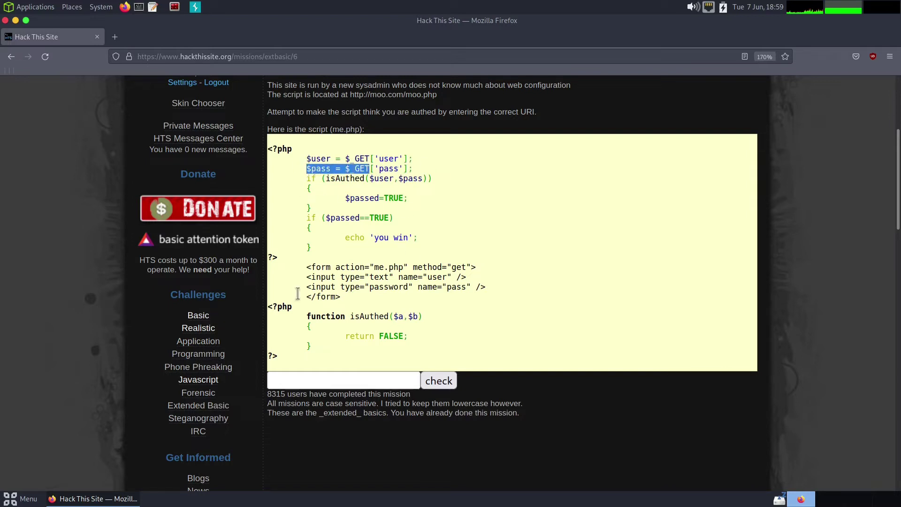
{"action": "left_click", "coordinate": [376, 242]}
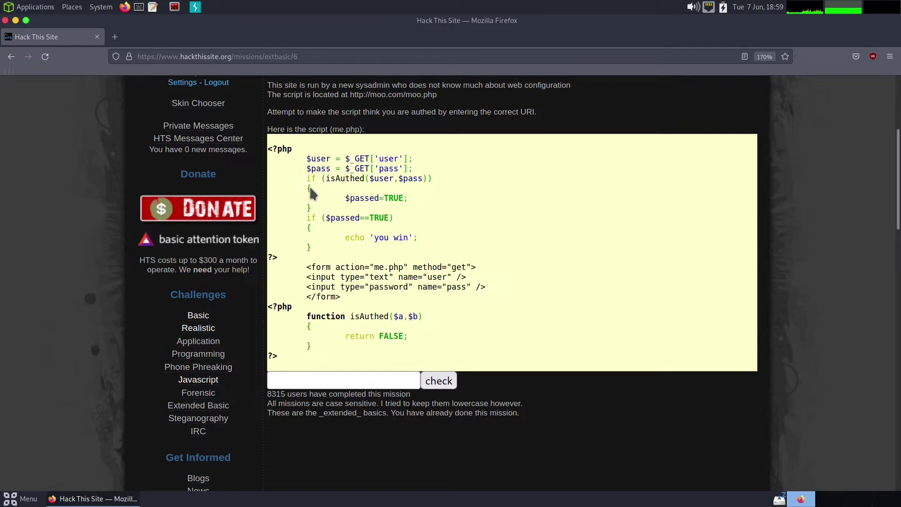
{"action": "left_click_drag", "start_coordinate": [326, 178], "coordinate": [404, 179]}
{"action": "left_click", "coordinate": [371, 178]}
{"action": "left_click_drag", "start_coordinate": [346, 198], "coordinate": [412, 199]}
{"action": "left_click_drag", "start_coordinate": [306, 218], "coordinate": [395, 218]}
{"action": "left_click_drag", "start_coordinate": [345, 236], "coordinate": [401, 235]}
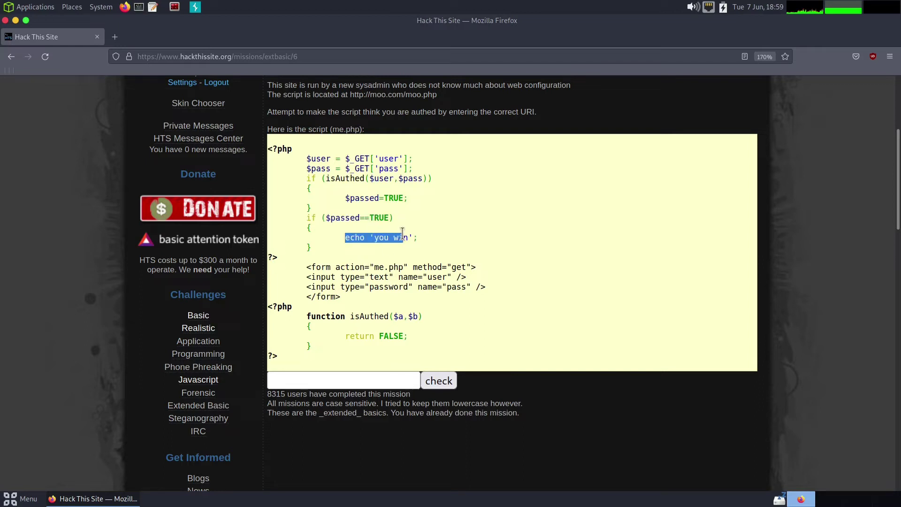
{"action": "left_click", "coordinate": [331, 208]}
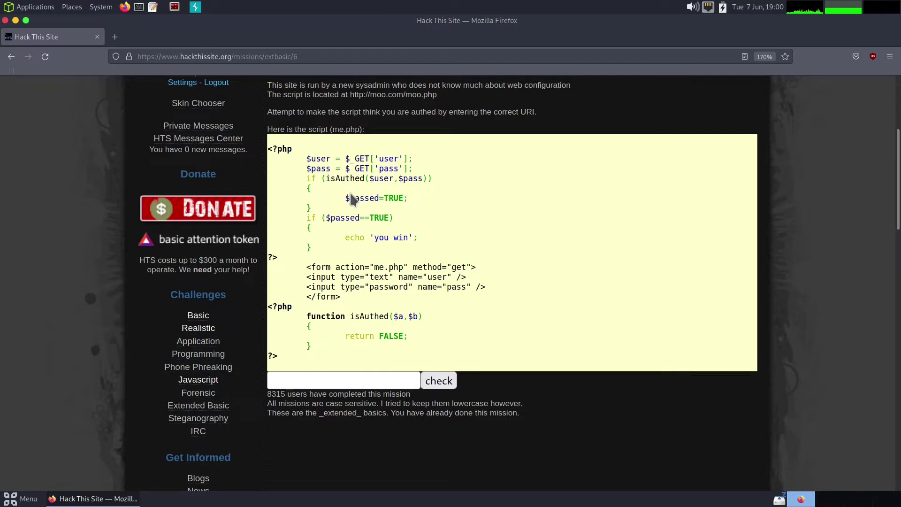
{"action": "left_click_drag", "start_coordinate": [355, 197], "coordinate": [381, 196]}
{"action": "left_click", "coordinate": [400, 197]}
{"action": "left_click_drag", "start_coordinate": [416, 238], "coordinate": [270, 237]}
{"action": "left_click_drag", "start_coordinate": [326, 217], "coordinate": [281, 234]}
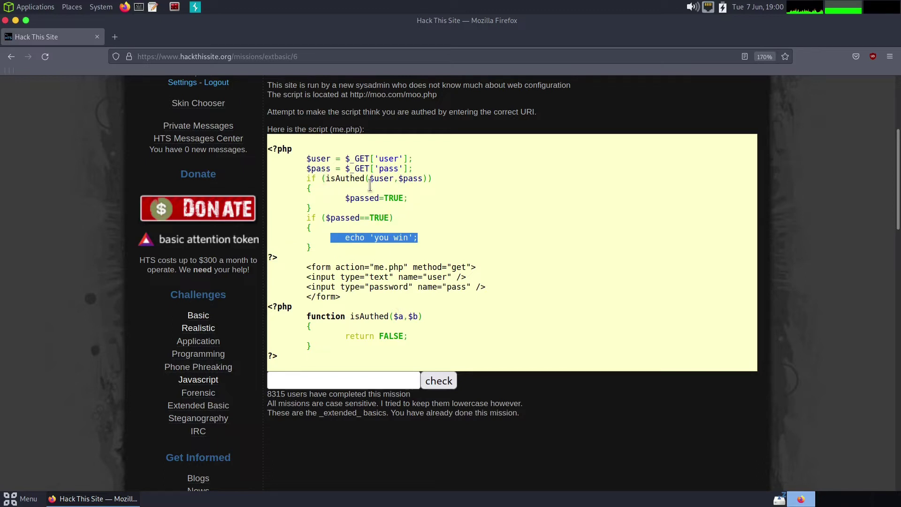
{"action": "left_click_drag", "start_coordinate": [341, 179], "coordinate": [331, 179]}
{"action": "left_click", "coordinate": [437, 183], "text": "shift"}
{"action": "left_click_drag", "start_coordinate": [408, 198], "coordinate": [268, 238]}
{"action": "left_click_drag", "start_coordinate": [350, 299], "coordinate": [275, 256]}
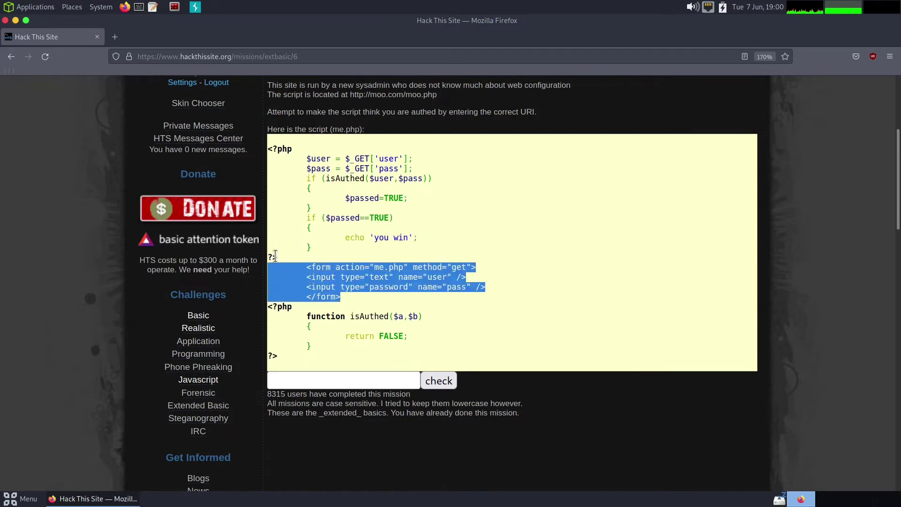
{"action": "left_click", "coordinate": [371, 269]}
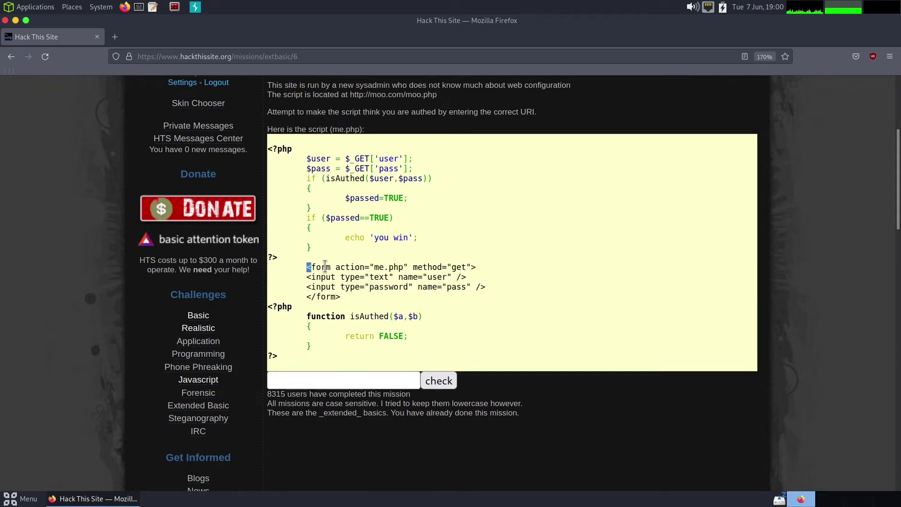
{"action": "left_click_drag", "start_coordinate": [305, 267], "coordinate": [269, 267]}
{"action": "left_click_drag", "start_coordinate": [346, 197], "coordinate": [269, 198]}
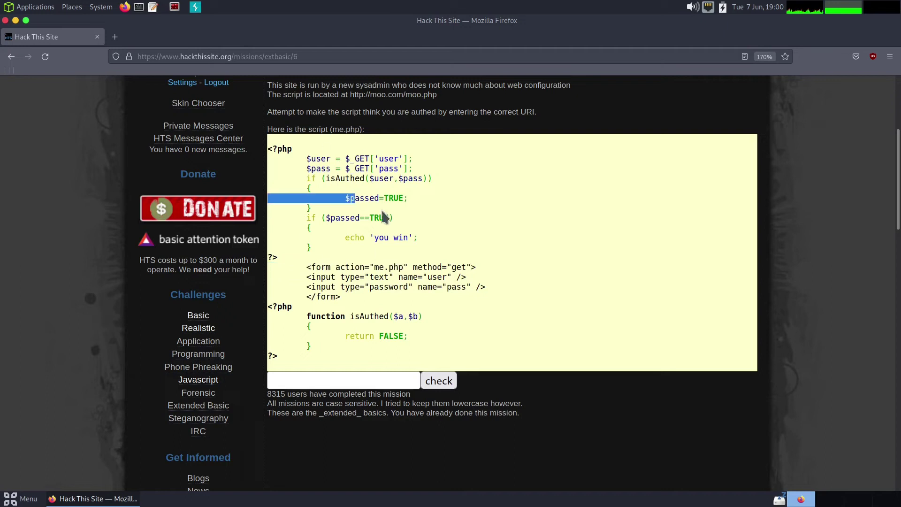
{"action": "left_click", "coordinate": [412, 265]}
{"action": "left_click_drag", "start_coordinate": [412, 266], "coordinate": [472, 266]}
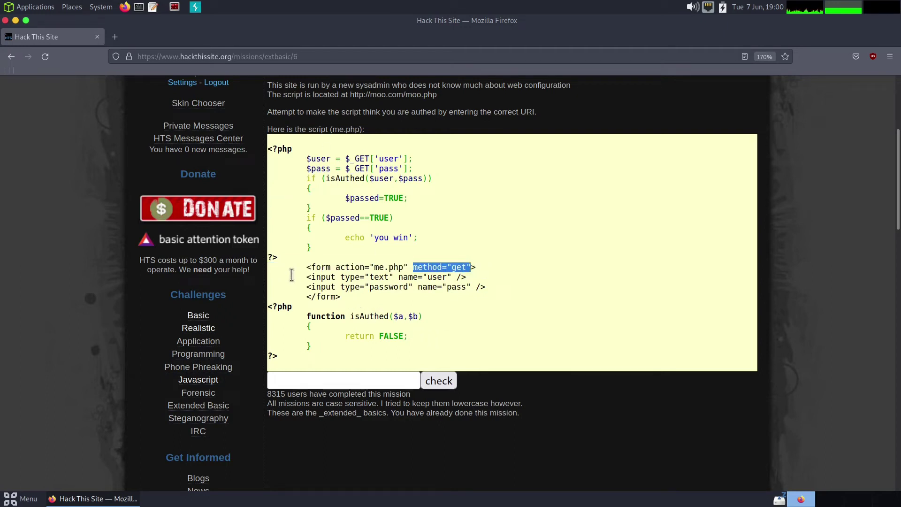
{"action": "left_click_drag", "start_coordinate": [306, 278], "coordinate": [392, 274]}
{"action": "left_click", "coordinate": [390, 275]}
{"action": "double_click", "coordinate": [378, 277]}
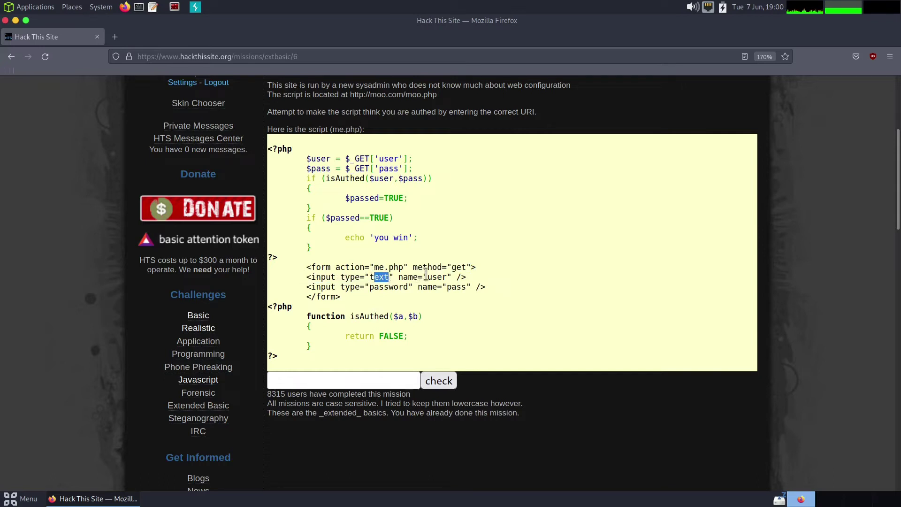
{"action": "left_click", "coordinate": [434, 274]}
{"action": "double_click", "coordinate": [435, 274]}
{"action": "left_click", "coordinate": [368, 273]}
{"action": "left_click_drag", "start_coordinate": [307, 287], "coordinate": [488, 290]}
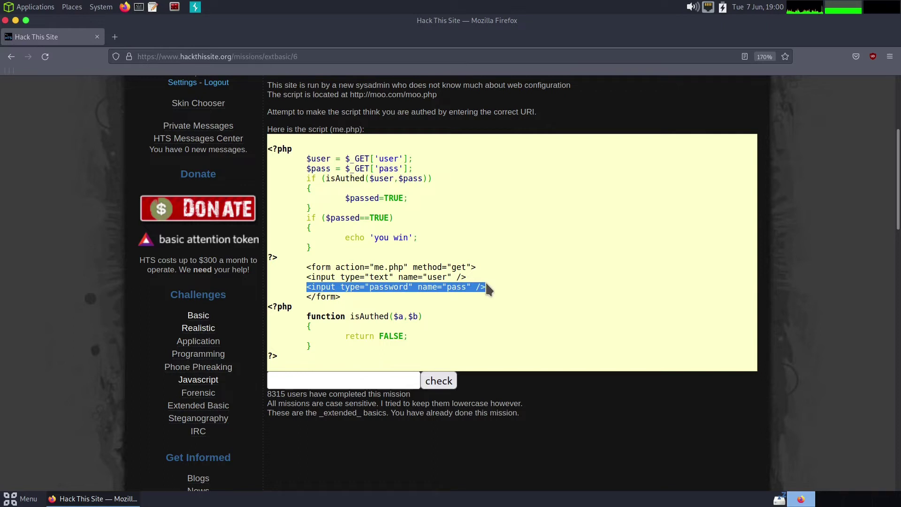
{"action": "left_click", "coordinate": [488, 289]}
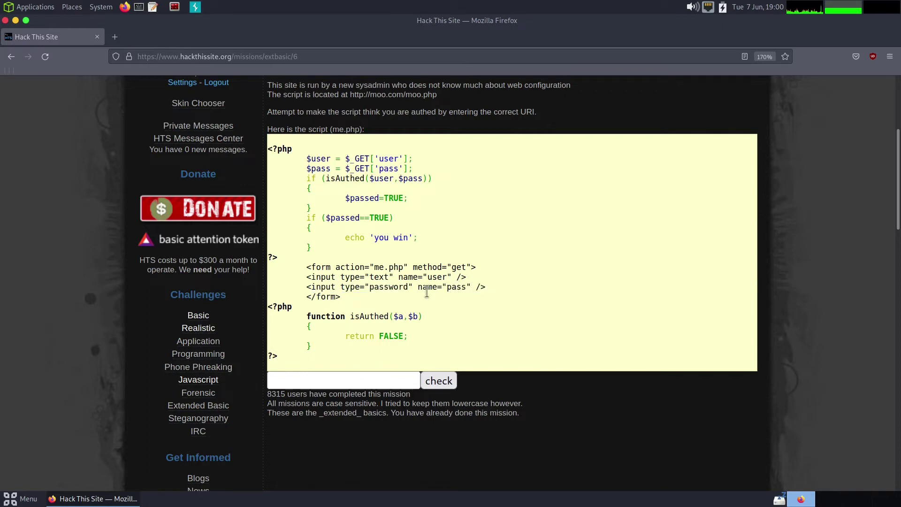
{"action": "left_click_drag", "start_coordinate": [408, 286], "coordinate": [369, 286]}
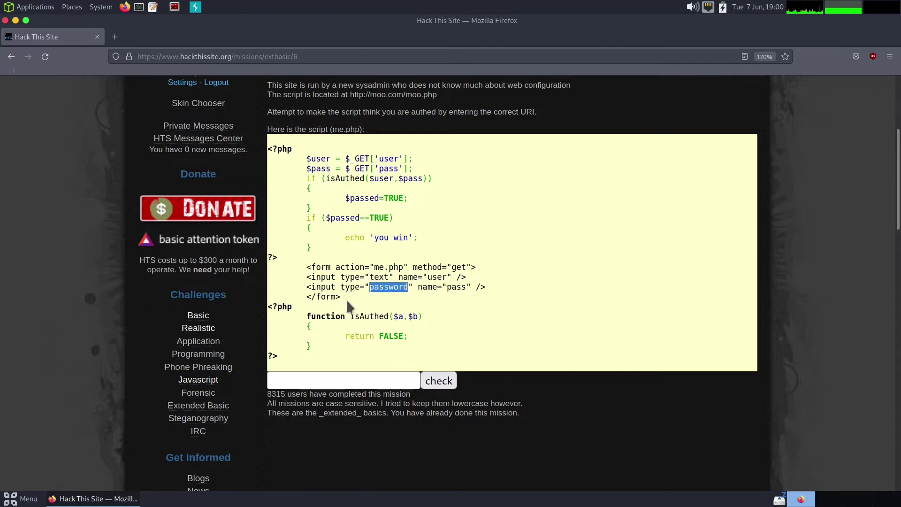
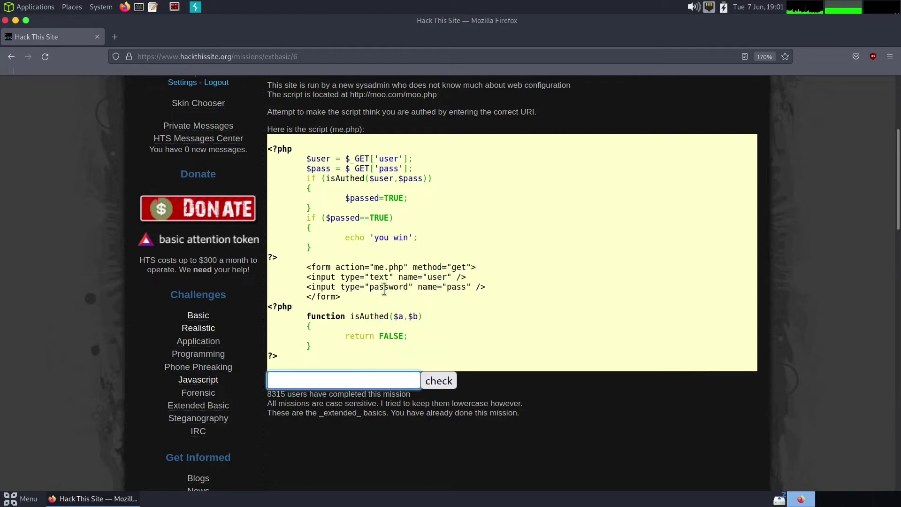
{"action": "double_click", "coordinate": [371, 287]}
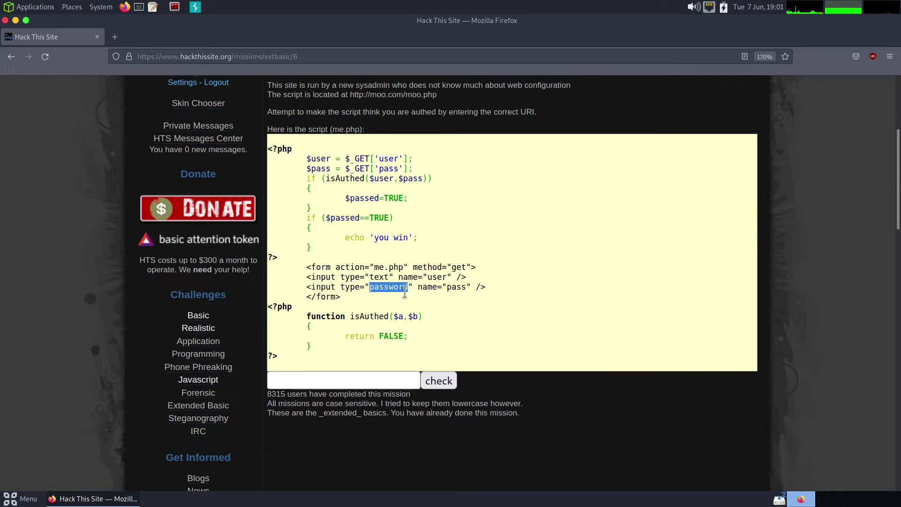
{"action": "left_click", "coordinate": [427, 291]}
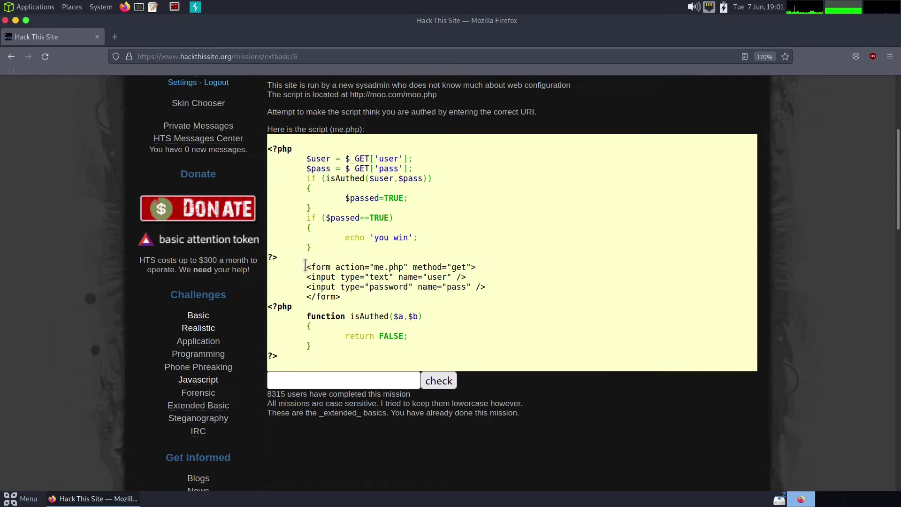
{"action": "left_click_drag", "start_coordinate": [306, 266], "coordinate": [354, 298]}
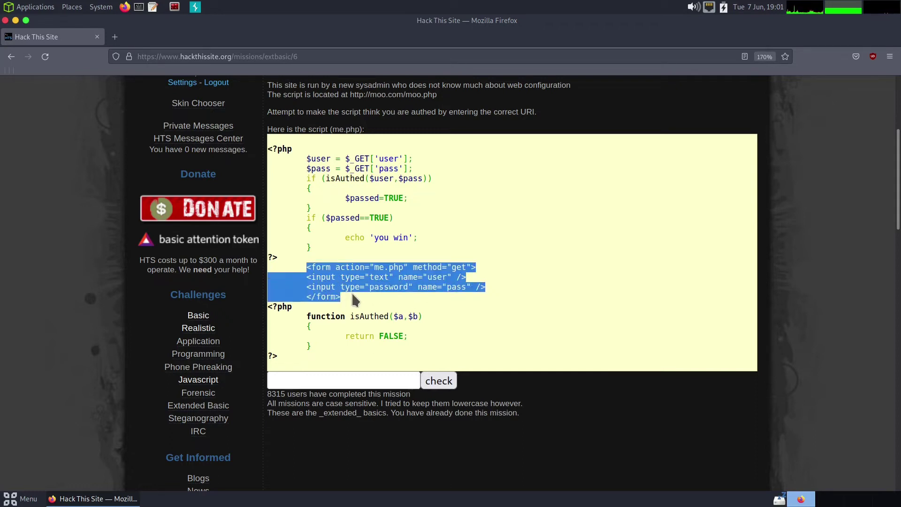
{"action": "left_click", "coordinate": [448, 266]}
{"action": "left_click_drag", "start_coordinate": [448, 267], "coordinate": [336, 267]}
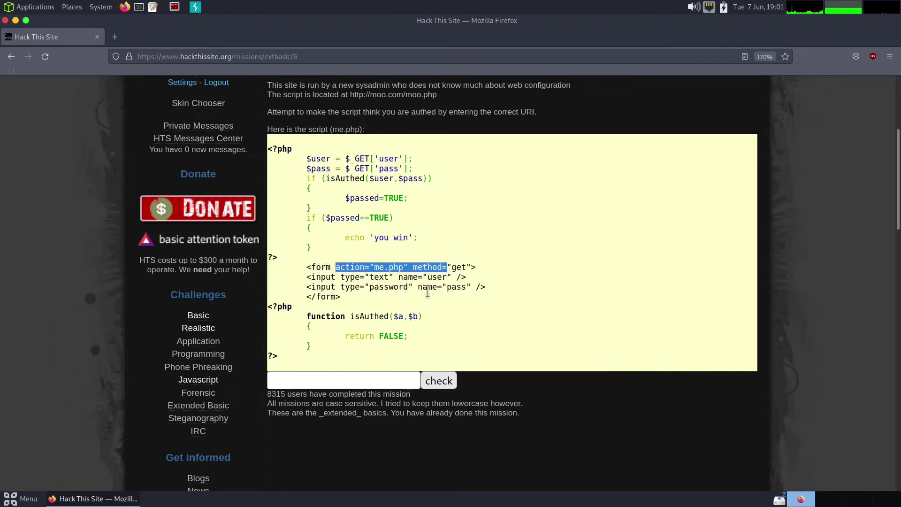
{"action": "left_click", "coordinate": [364, 299]}
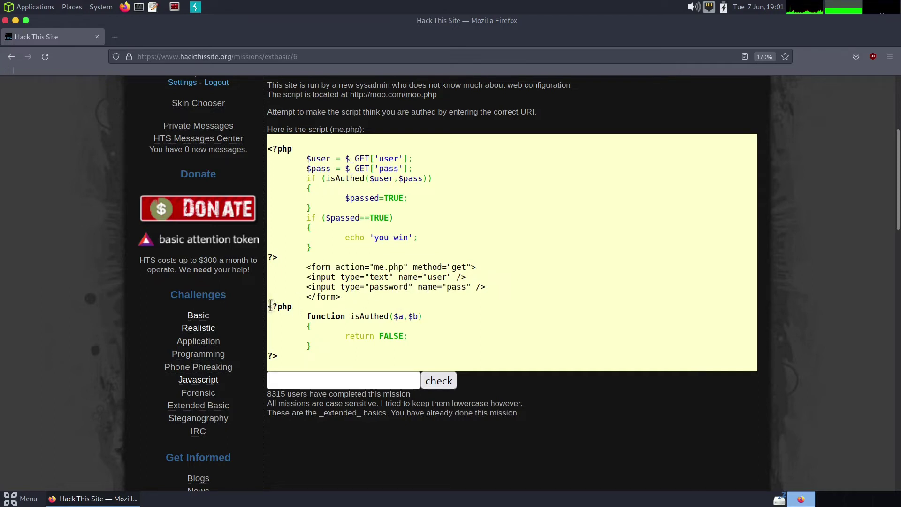
{"action": "left_click_drag", "start_coordinate": [268, 306], "coordinate": [273, 306]}
{"action": "double_click", "coordinate": [324, 316]}
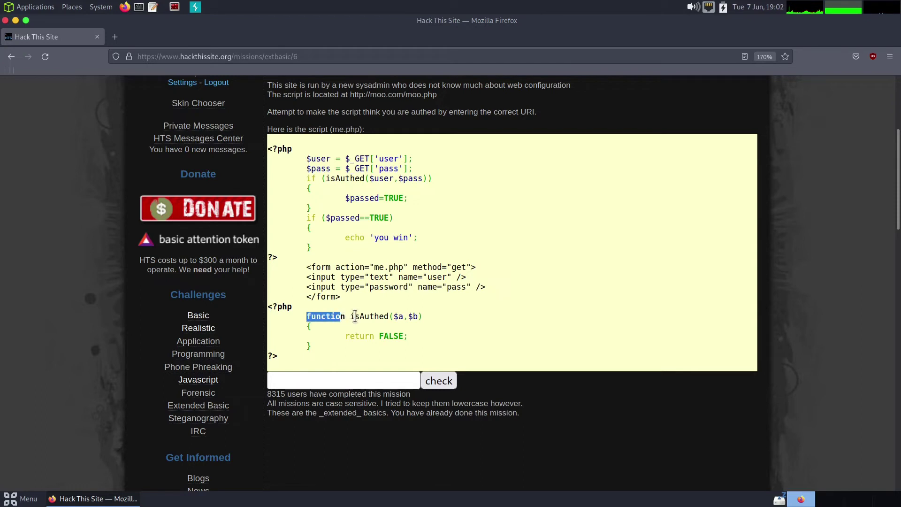
{"action": "double_click", "coordinate": [356, 316]}
{"action": "left_click", "coordinate": [398, 315]}
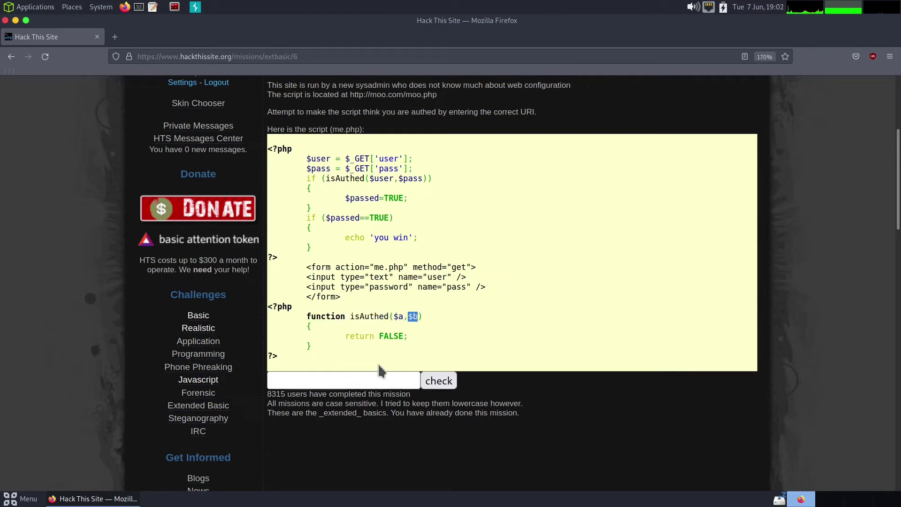
{"action": "left_click_drag", "start_coordinate": [340, 336], "coordinate": [408, 336]}
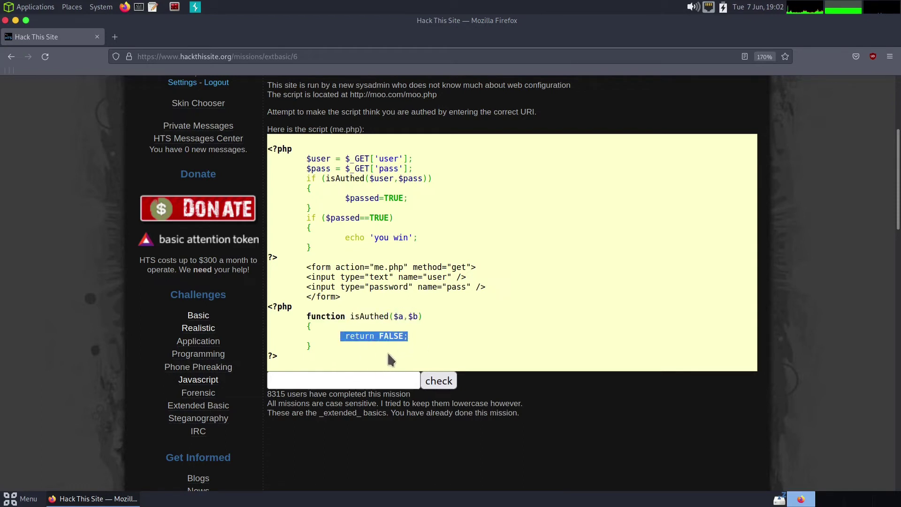
{"action": "left_click", "coordinate": [439, 312]}
{"action": "left_click_drag", "start_coordinate": [319, 353], "coordinate": [269, 323]}
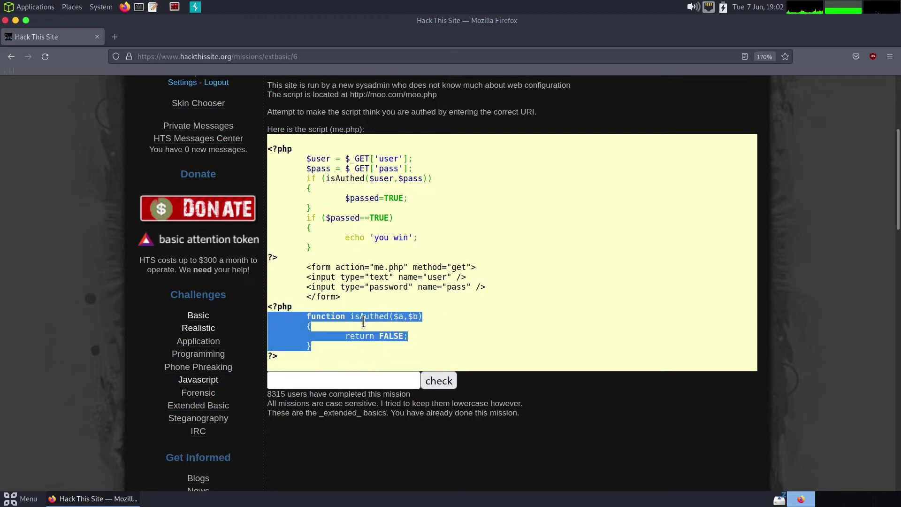
{"action": "left_click", "coordinate": [337, 355]}
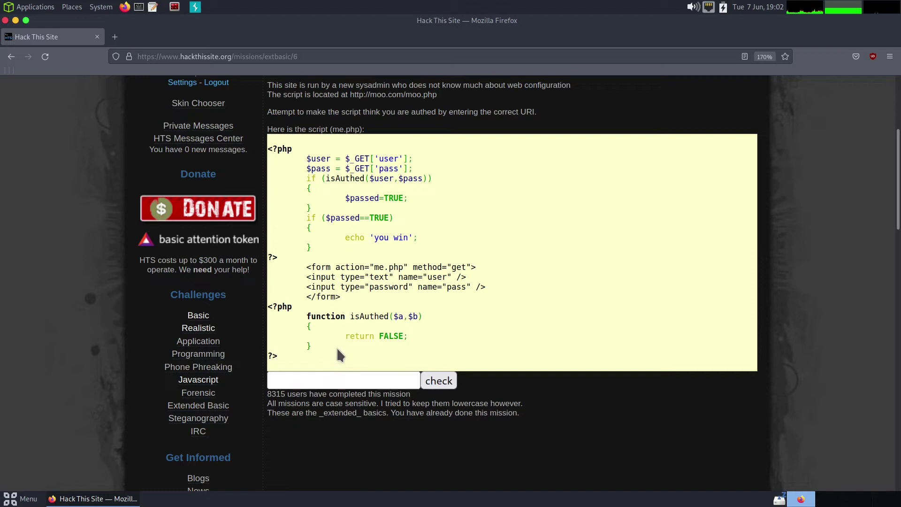
{"action": "left_click_drag", "start_coordinate": [337, 348], "coordinate": [367, 353]}
{"action": "left_click", "coordinate": [332, 341]}
{"action": "left_click_drag", "start_coordinate": [274, 307], "coordinate": [327, 329]}
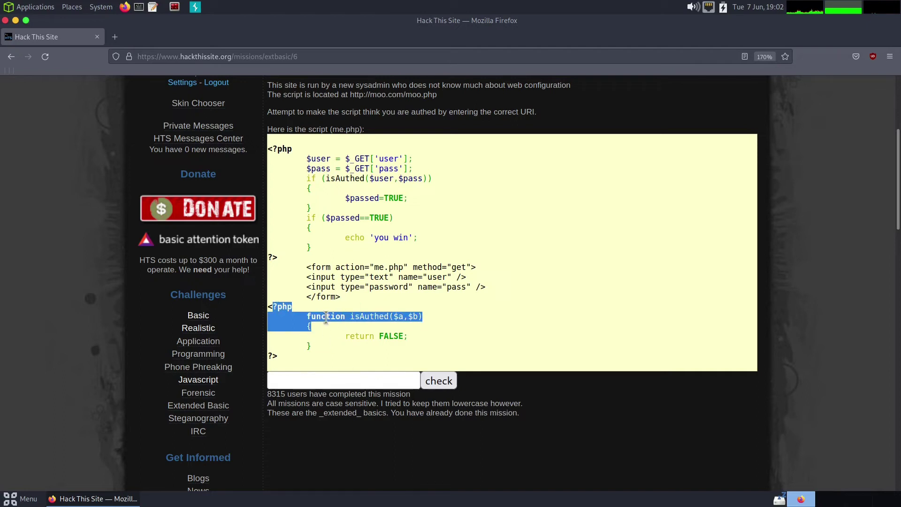
{"action": "left_click", "coordinate": [402, 316]}
{"action": "double_click", "coordinate": [391, 316]}
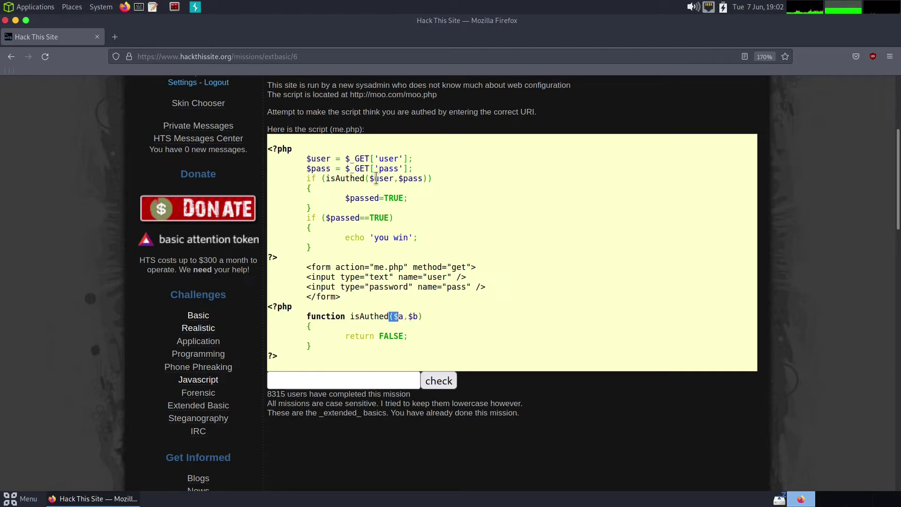
{"action": "left_click", "coordinate": [387, 159]}
{"action": "left_click_drag", "start_coordinate": [306, 159], "coordinate": [330, 168]}
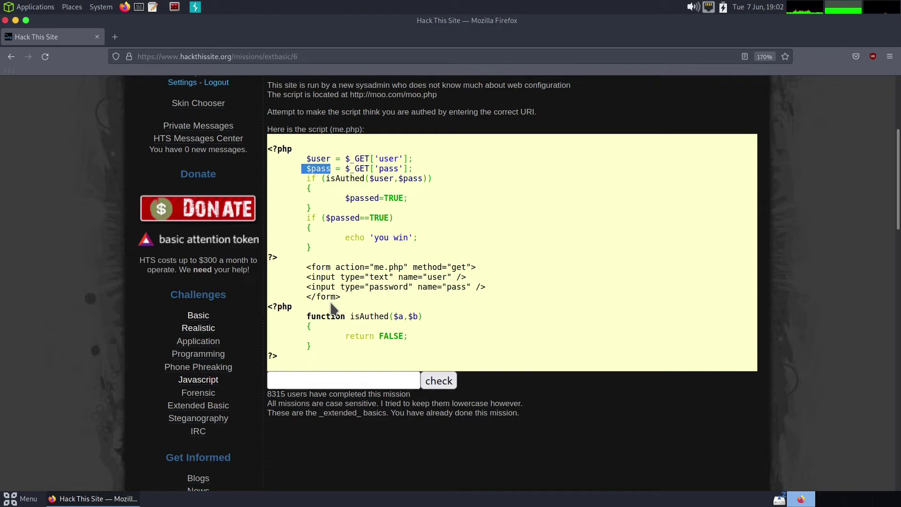
{"action": "left_click", "coordinate": [375, 278]}
{"action": "scroll", "coordinate": [385, 178], "scroll_direction": "up", "scroll_amount": 4}
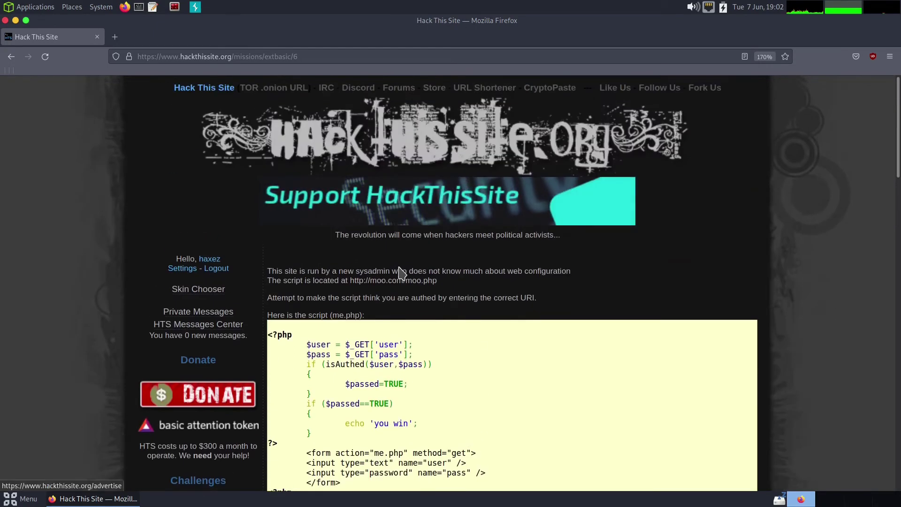
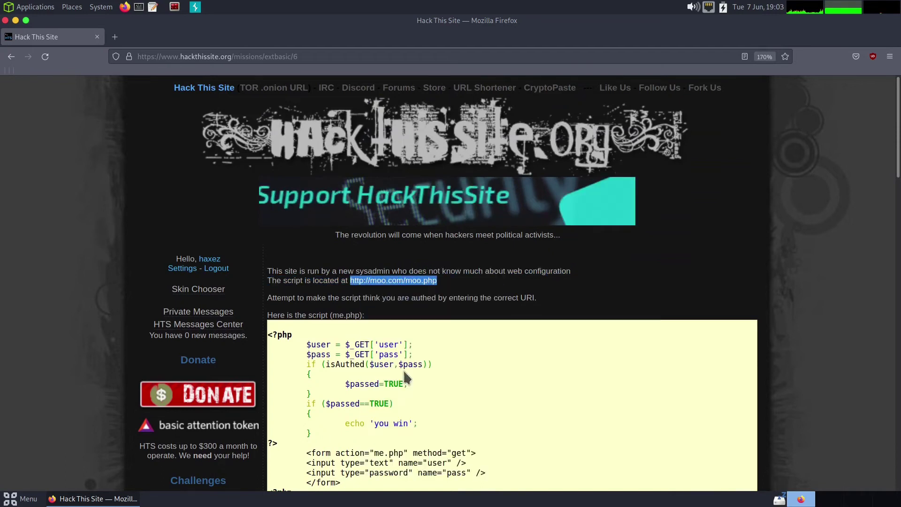
{"action": "scroll", "coordinate": [405, 357], "scroll_direction": "down", "scroll_amount": 2}
{"action": "scroll", "coordinate": [404, 358], "scroll_direction": "down", "scroll_amount": 5}
{"action": "left_click", "coordinate": [324, 196]}
{"action": "type", "text": "http://moo.com/moo.php"}
Highlight the $passed variable in the mission's PHP script.
{"action": "scroll", "coordinate": [378, 247], "scroll_direction": "up", "scroll_amount": 5}
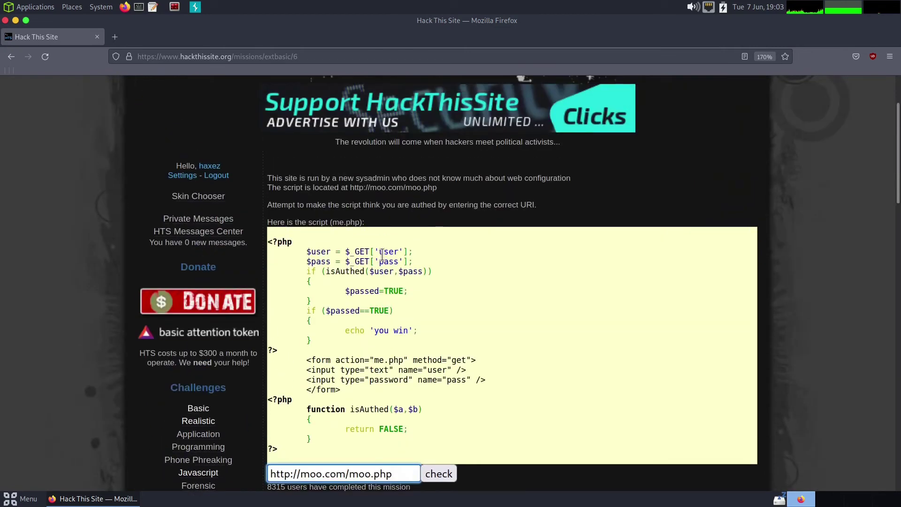
{"action": "double_click", "coordinate": [355, 291]}
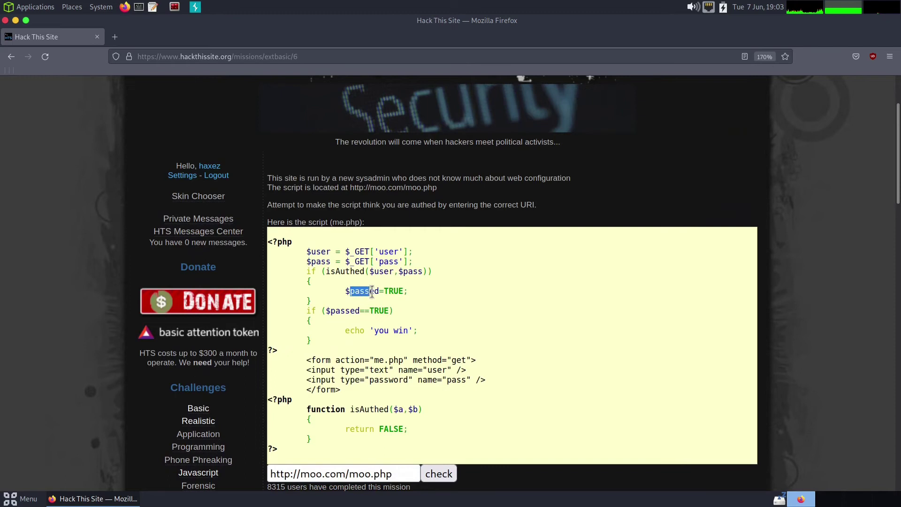
{"action": "double_click", "coordinate": [304, 249]}
{"action": "double_click", "coordinate": [326, 263]}
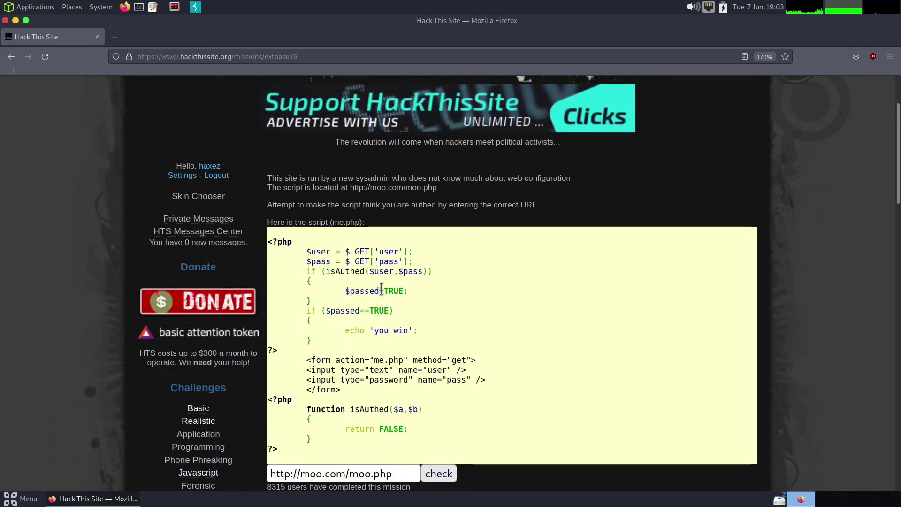
Select passed=TRUE in the script and move to the end of the moo.php answer address.
{"action": "mouse_move", "coordinate": [380, 291]}
{"action": "left_mouse_down"}
{"action": "mouse_move", "coordinate": [370, 291]}
{"action": "mouse_move", "coordinate": [408, 291]}
{"action": "mouse_move", "coordinate": [370, 291]}
{"action": "left_mouse_up"}
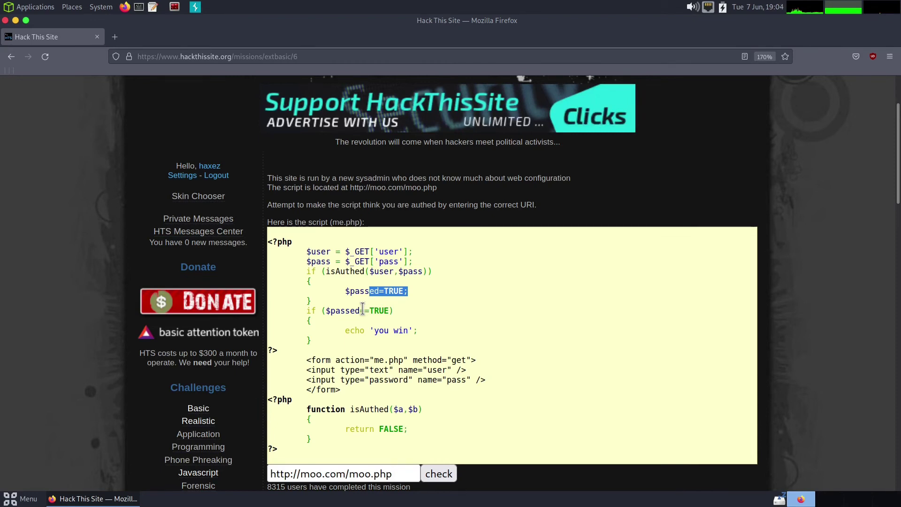
{"action": "left_click", "coordinate": [399, 473]}
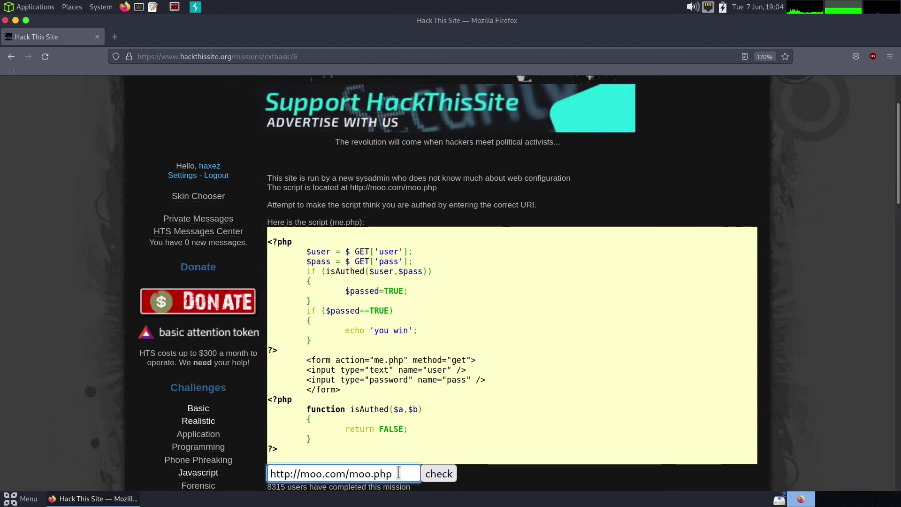
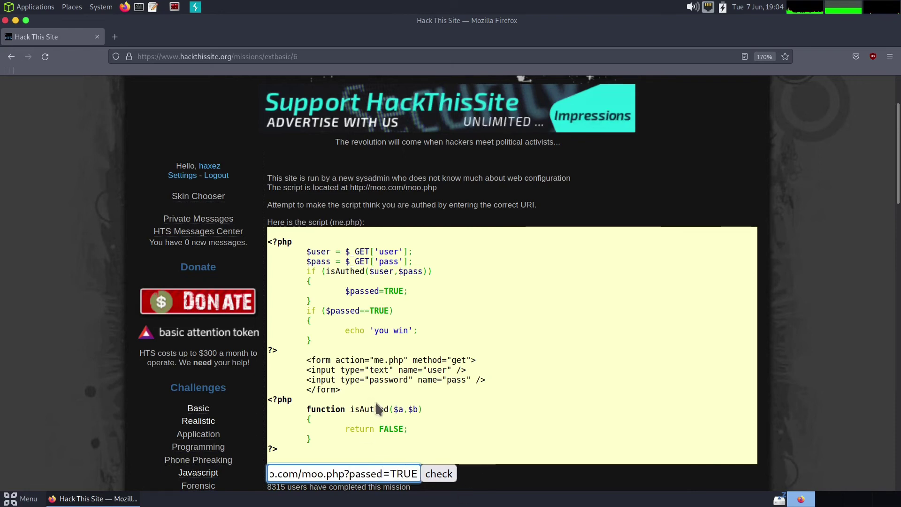
Submit moo.php?passed=TRUE for checking, then highlight the script's moo.com address in the page text.
{"action": "scroll", "coordinate": [443, 399], "scroll_direction": "down", "scroll_amount": 2}
{"action": "left_click", "coordinate": [439, 381]}
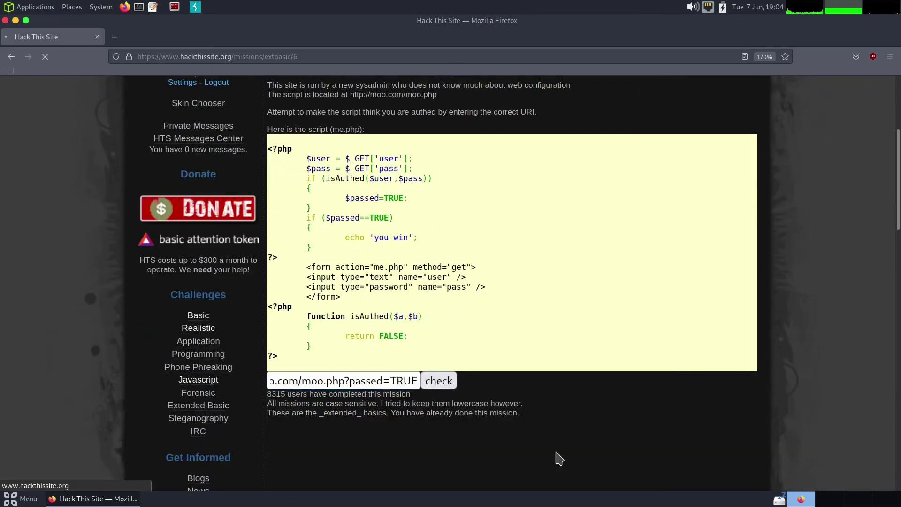
{"action": "scroll", "coordinate": [492, 409], "scroll_direction": "down", "scroll_amount": 2}
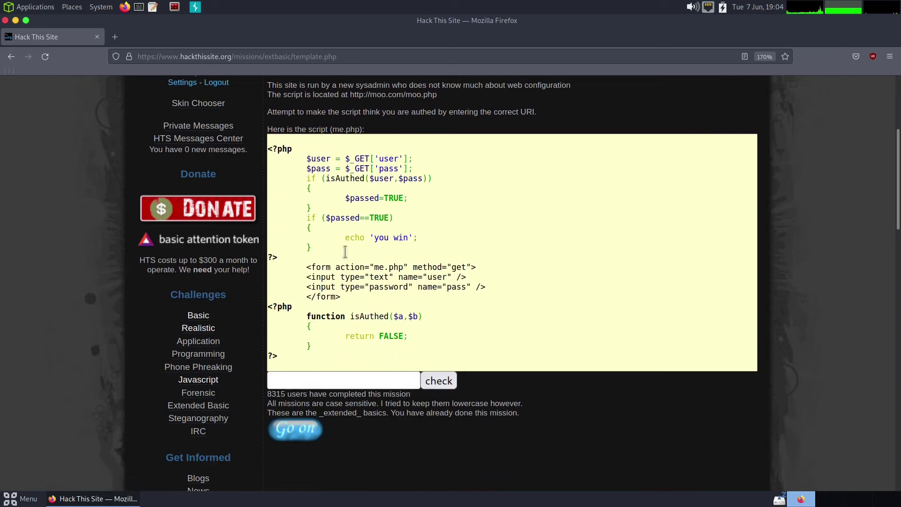
{"action": "left_click_drag", "start_coordinate": [350, 94], "coordinate": [428, 95]}
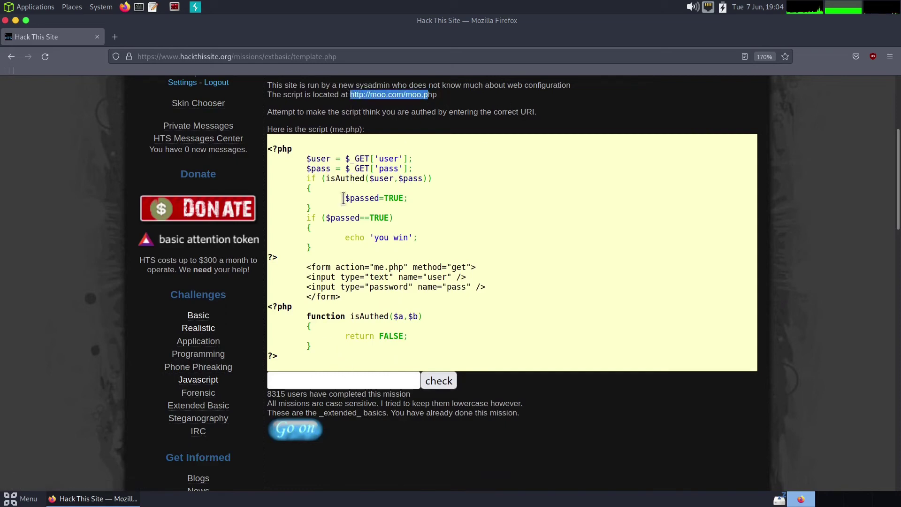